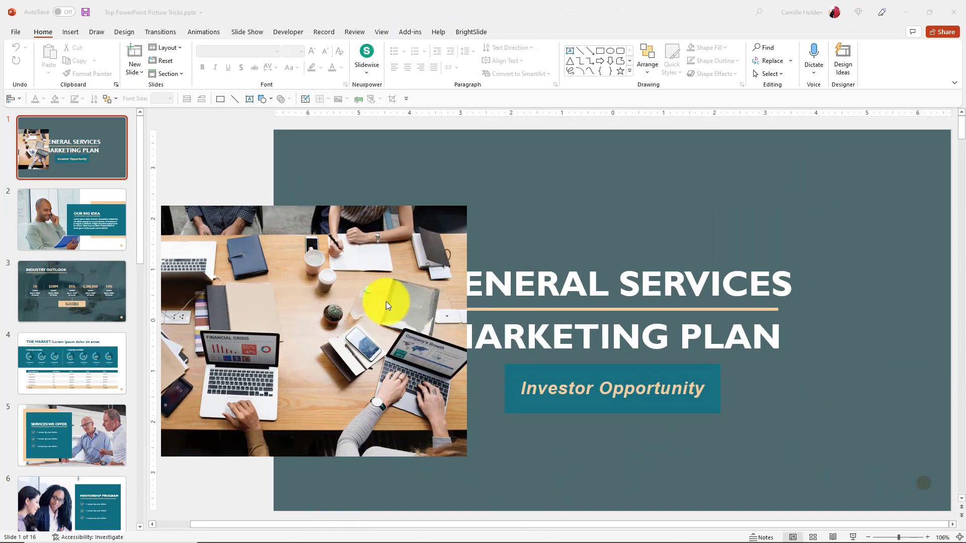
# Drag the desk photo around the title slide and enlarge it to cover the slide.
pyautogui.click(284, 333)
pyautogui.moveTo(284, 333)
pyautogui.mouseDown()
pyautogui.moveTo(359, 336)
pyautogui.moveTo(297, 329)
pyautogui.moveTo(297, 341)
pyautogui.mouseUp()
pyautogui.moveTo(248, 270); pyautogui.dragTo(350, 211)
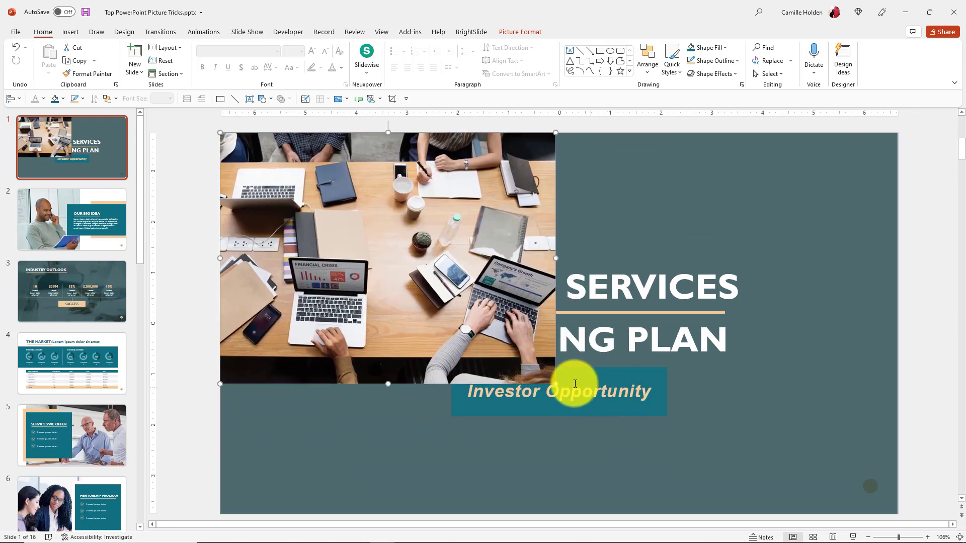
pyautogui.moveTo(555, 384); pyautogui.dragTo(897, 491)
pyautogui.scroll(-1, 640, 477)
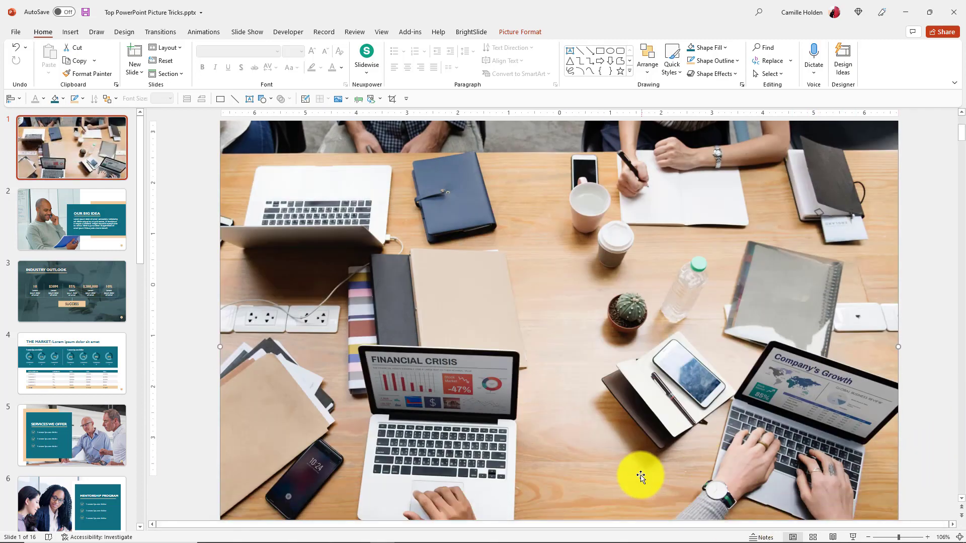
# Undo the resize and move, then nudge the desk photo slightly up and right.
pyautogui.hotkey('ctrl', 'z')
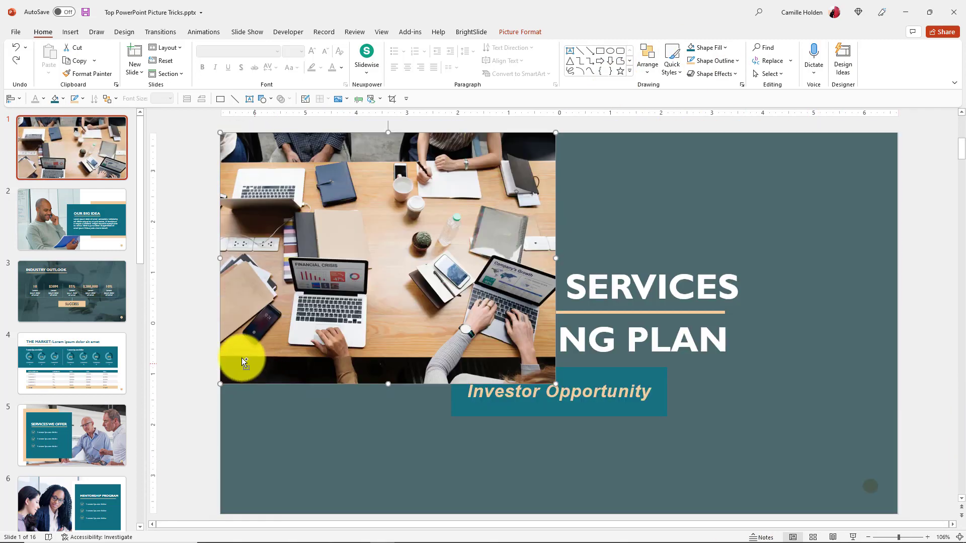
pyautogui.hotkey('ctrl', 'z')
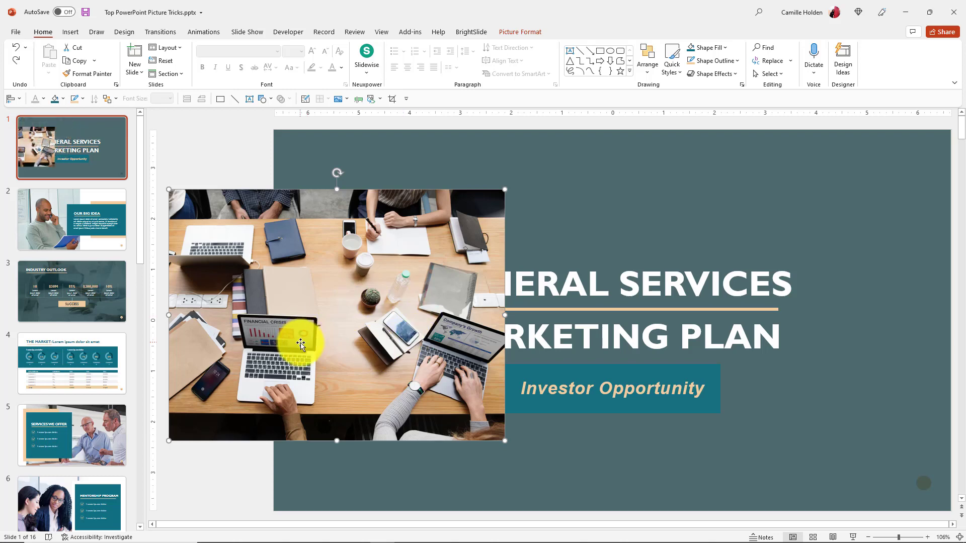
pyautogui.moveTo(318, 344); pyautogui.dragTo(330, 326)
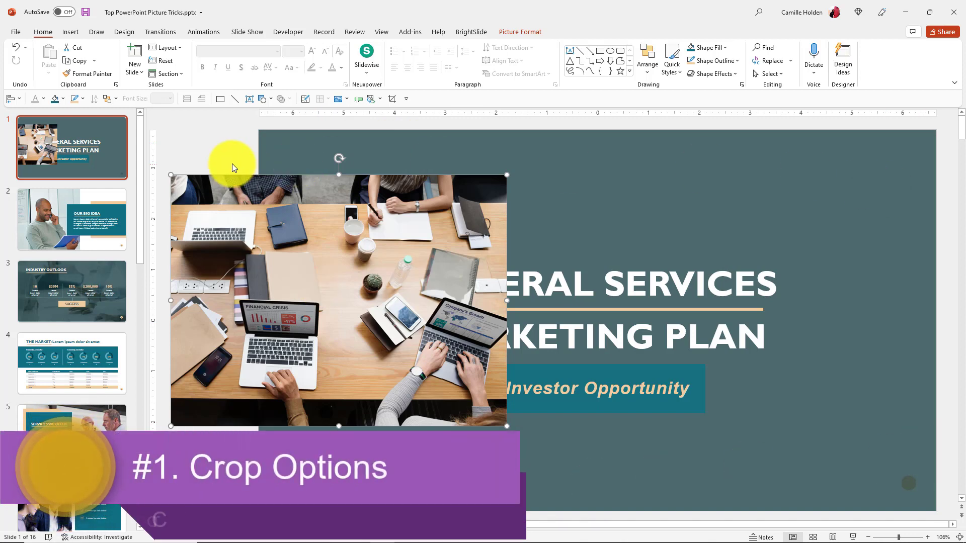
# Crop the desk photo to a 16:9 aspect ratio and shift the image down inside the crop.
pyautogui.click(532, 32)
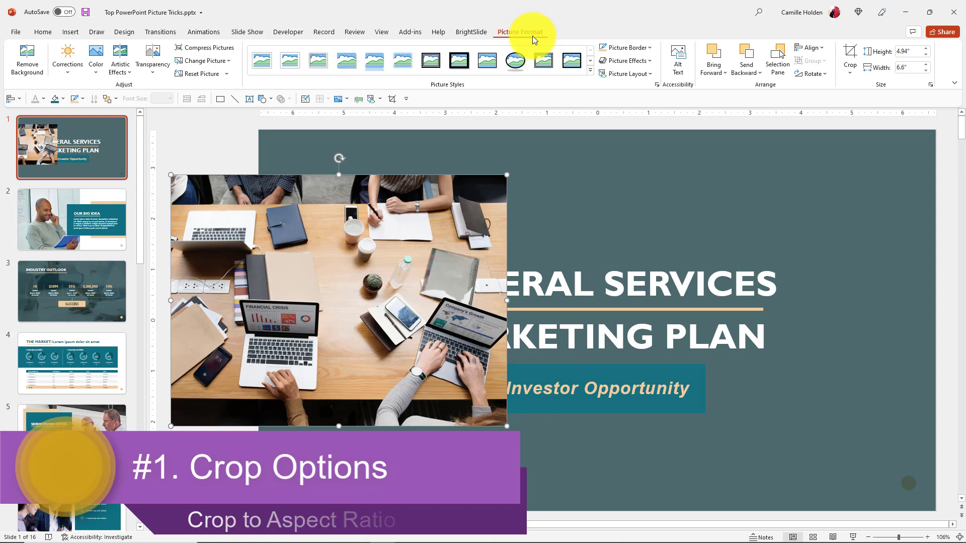
pyautogui.click(854, 79)
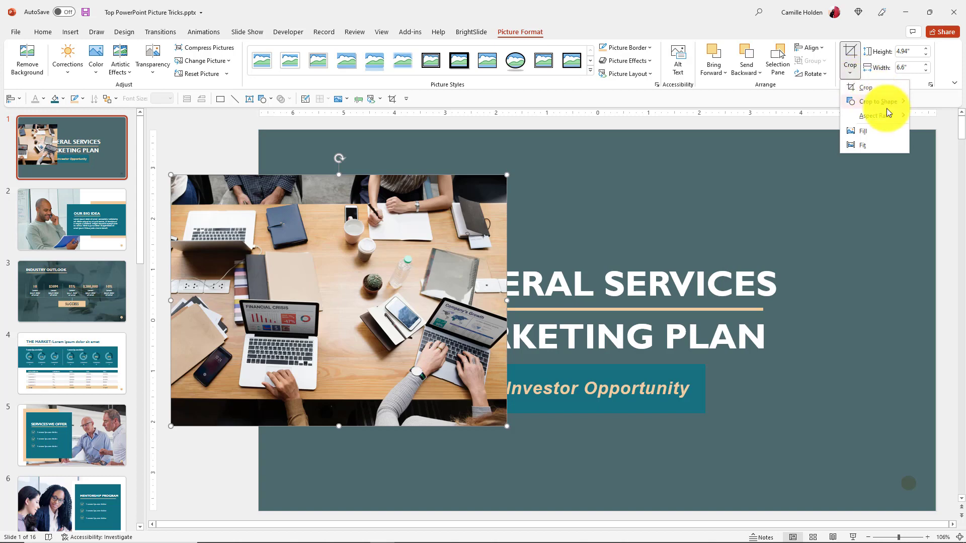
pyautogui.moveTo(886, 114)
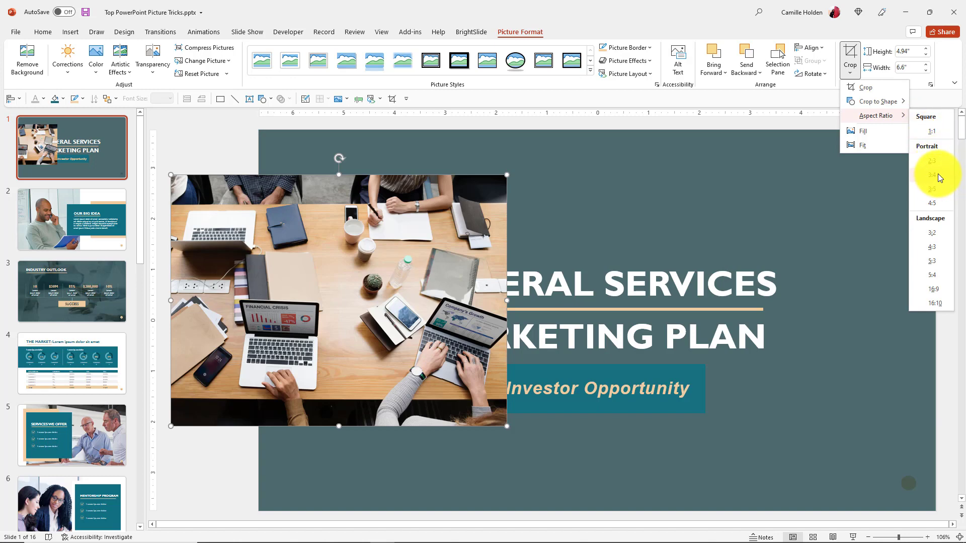
pyautogui.click(934, 289)
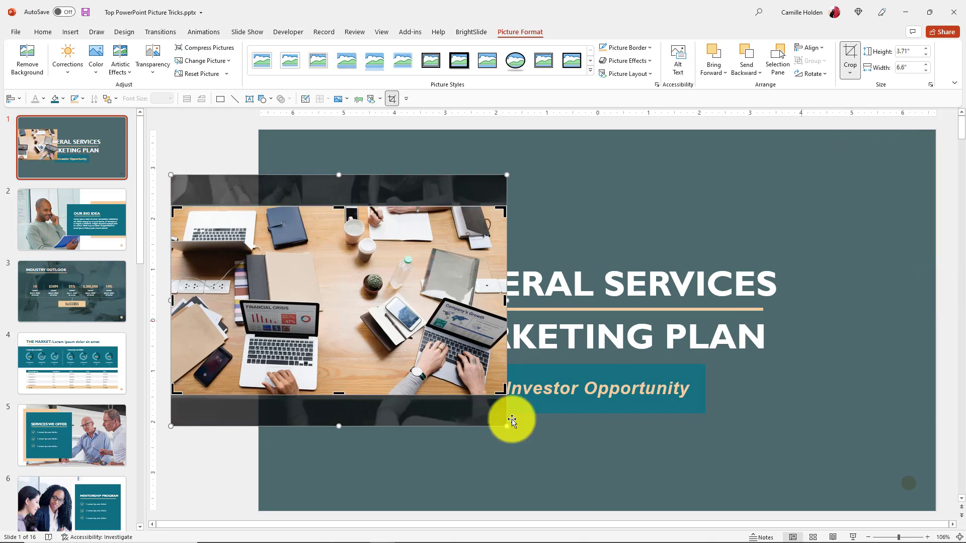
pyautogui.moveTo(376, 304); pyautogui.dragTo(367, 281)
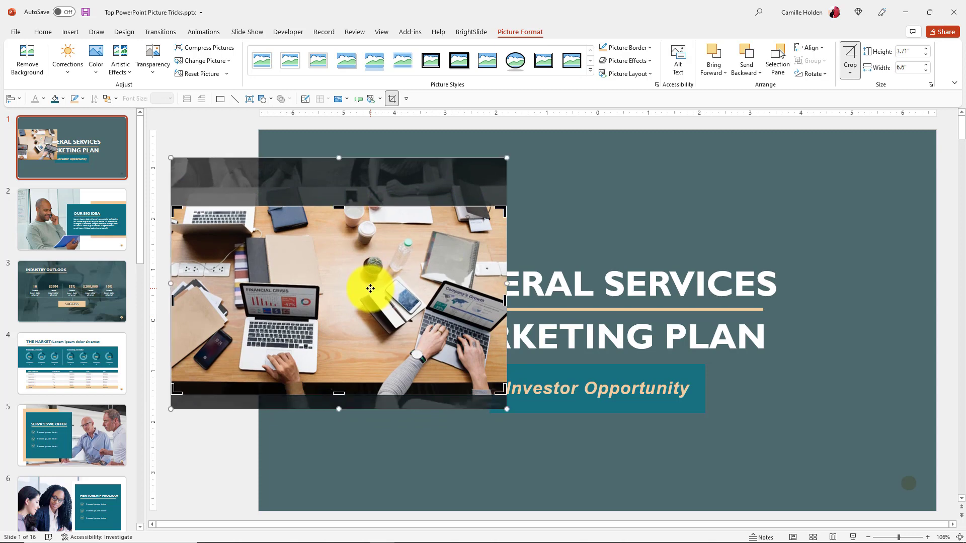
pyautogui.click(213, 439)
# Move the desk photo to the slide's top-left corner and set its width to 13.33 inches.
pyautogui.click(206, 466)
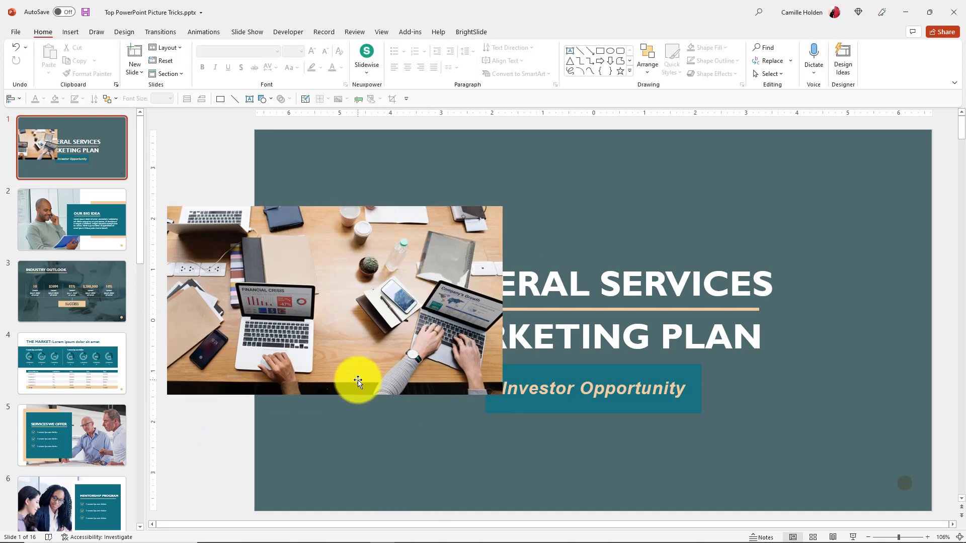
pyautogui.moveTo(279, 272); pyautogui.dragTo(336, 197)
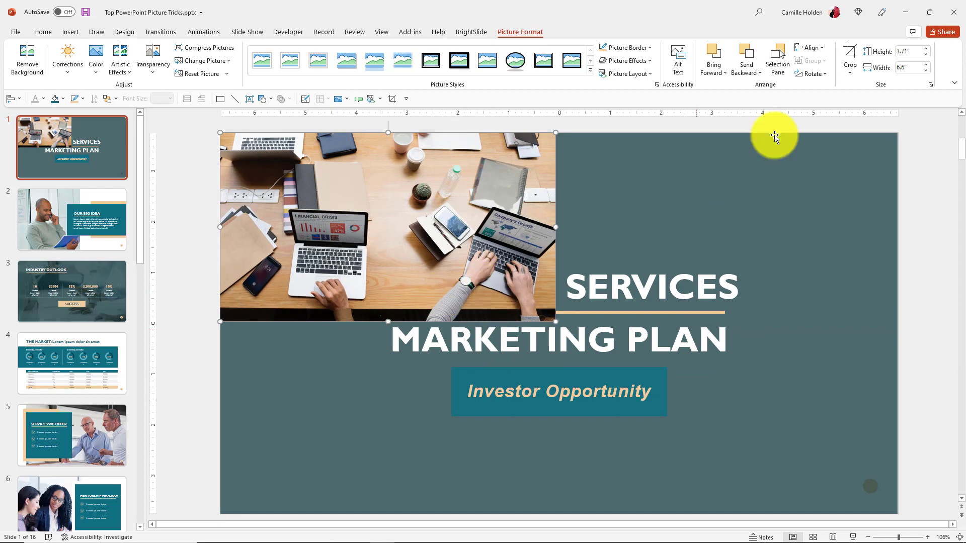
pyautogui.click(910, 66)
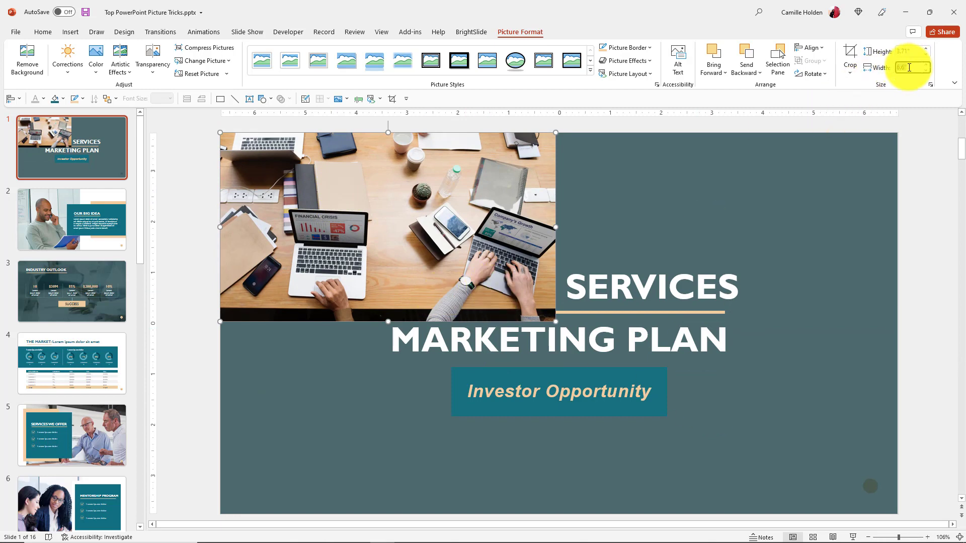
pyautogui.write('13.33')
pyautogui.press('Return')
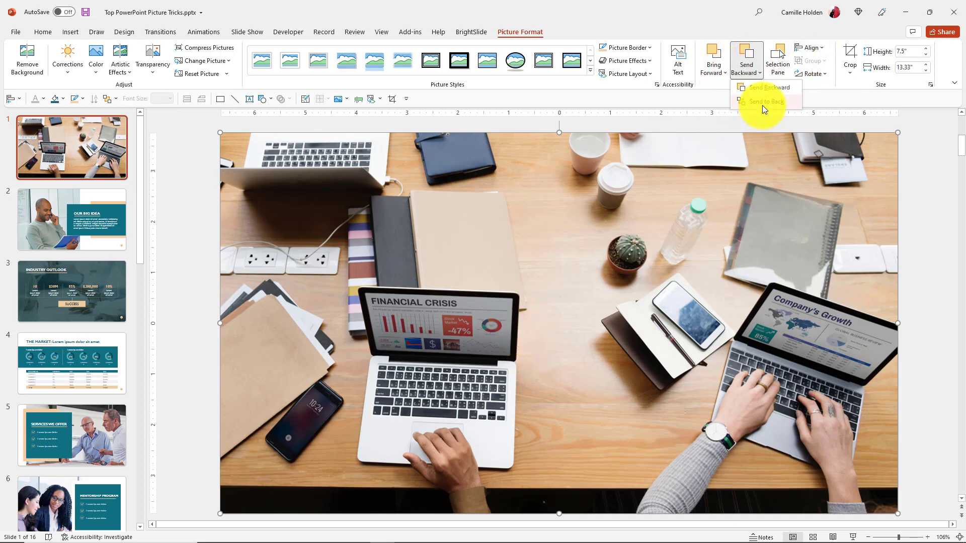
# Send the photo to the back, behind the dark overlay and title text.
pyautogui.click(763, 102)
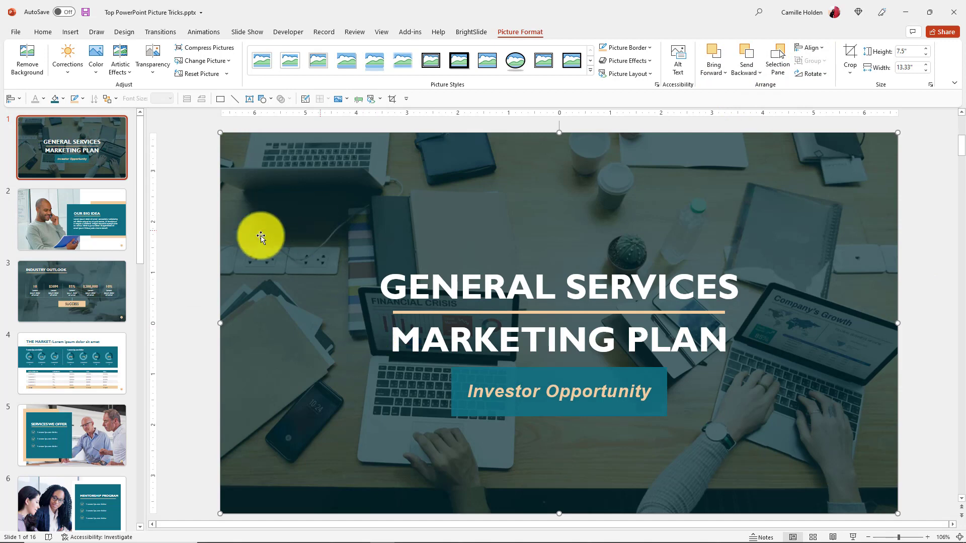
pyautogui.moveTo(231, 204); pyautogui.dragTo(323, 244)
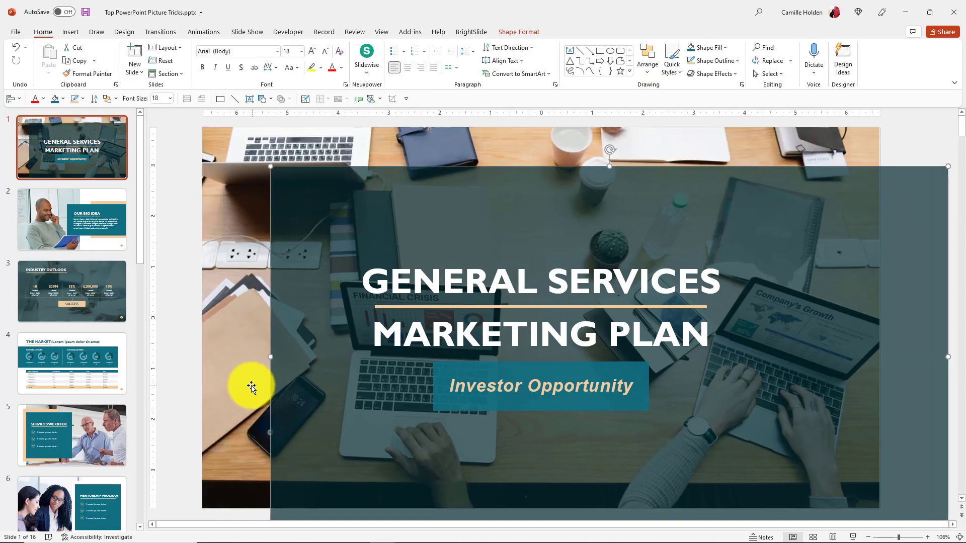
pyautogui.hotkey('ctrl', 'z')
pyautogui.click(191, 222)
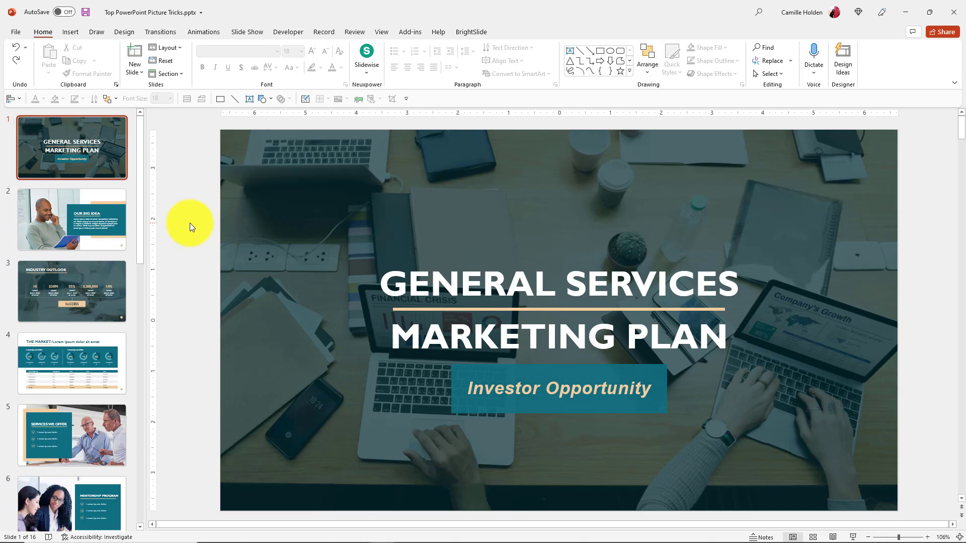
# On slide 2, crop the man-on-phone photo to an Oval shape.
pyautogui.click(63, 232)
pyautogui.click(385, 205)
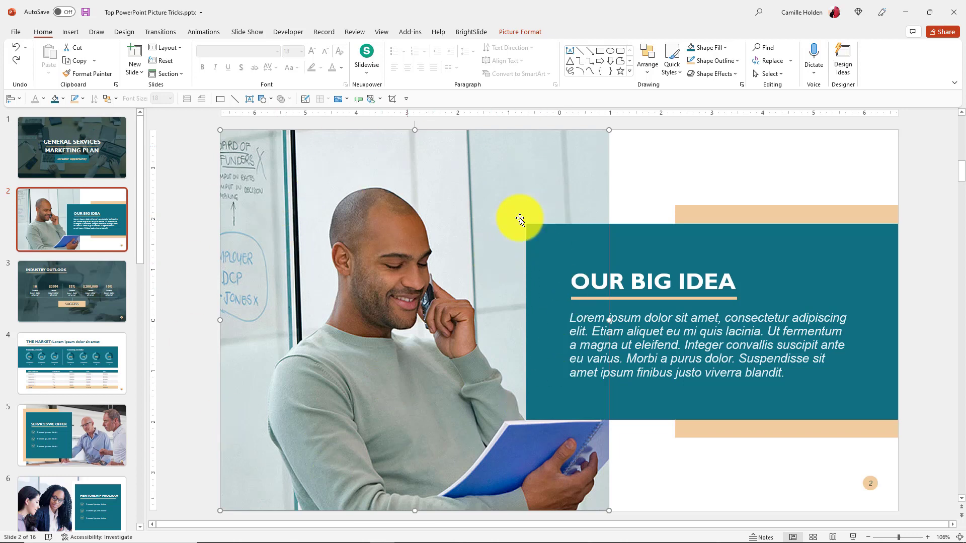
pyautogui.click(519, 32)
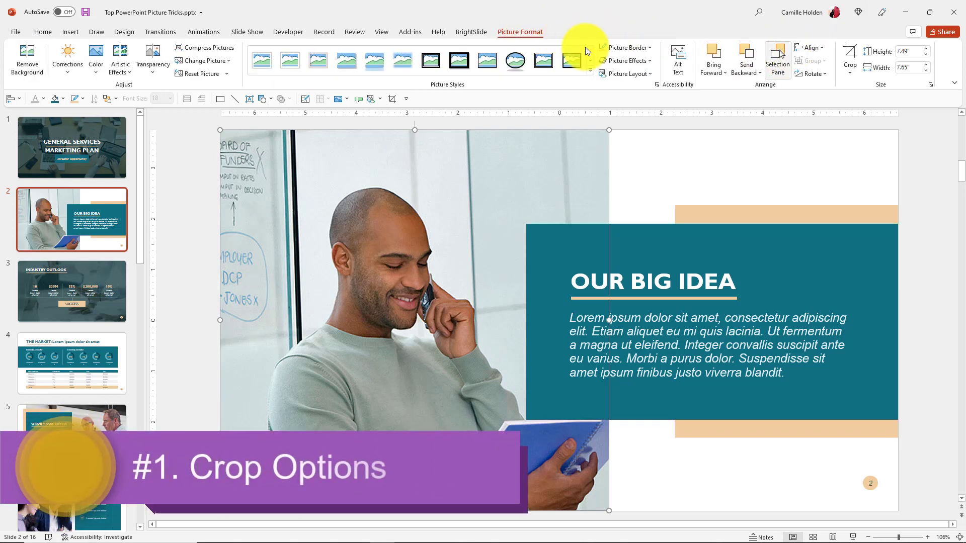
pyautogui.click(848, 77)
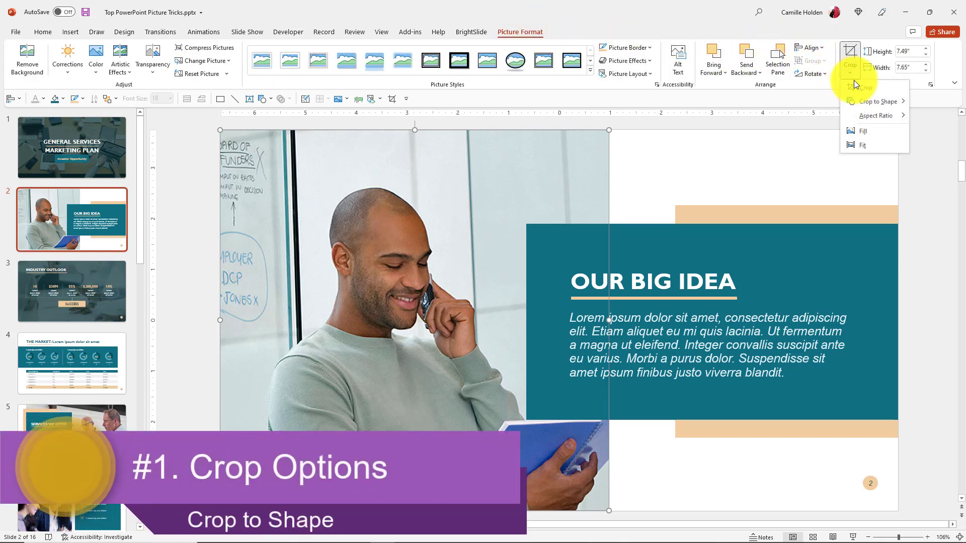
pyautogui.moveTo(861, 102)
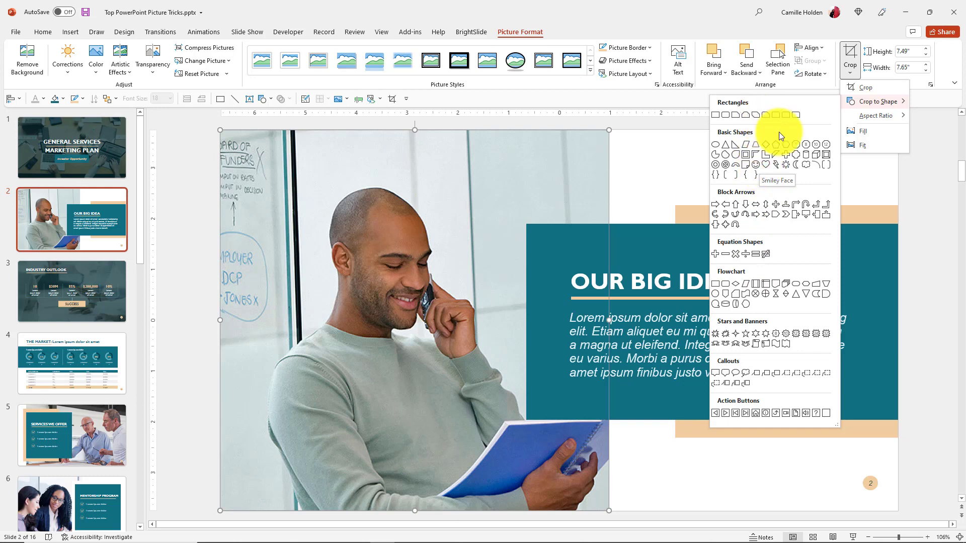
pyautogui.click(715, 145)
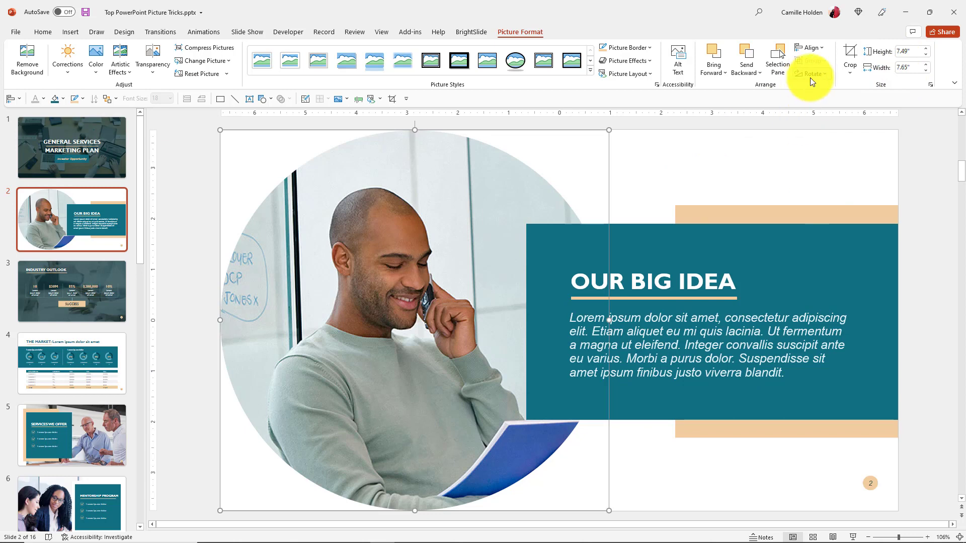
# Apply a 1:1 aspect-ratio crop so the oval photo becomes a true circle.
pyautogui.click(850, 71)
pyautogui.moveTo(898, 114)
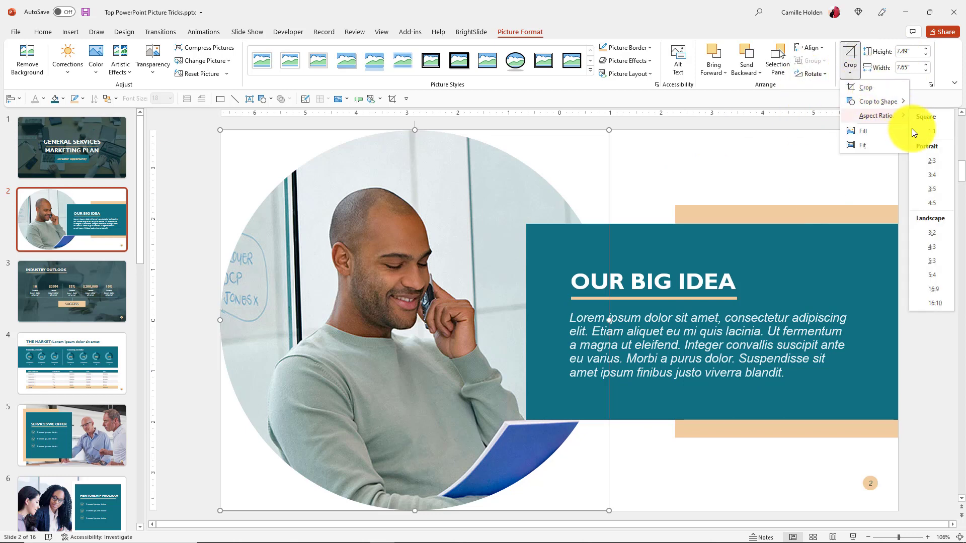
pyautogui.click(929, 133)
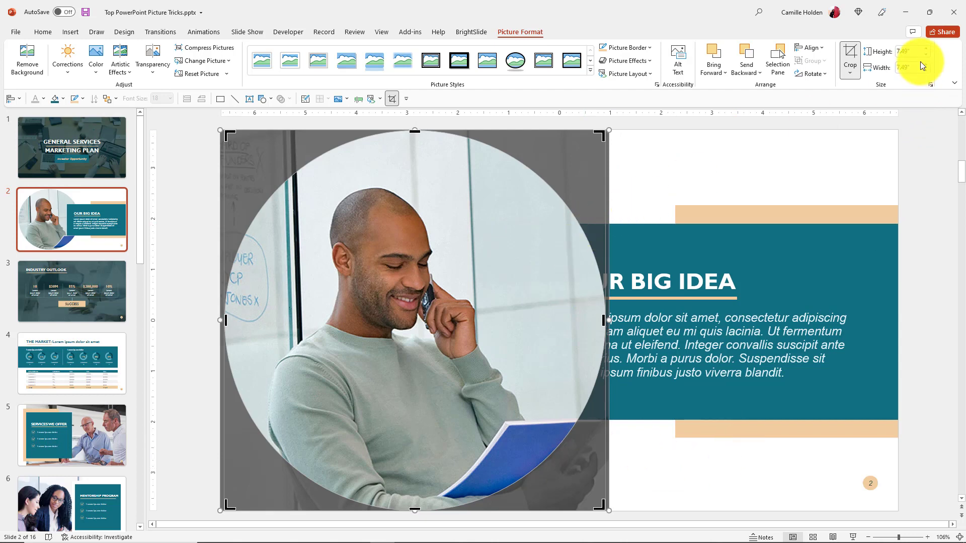
pyautogui.click(696, 185)
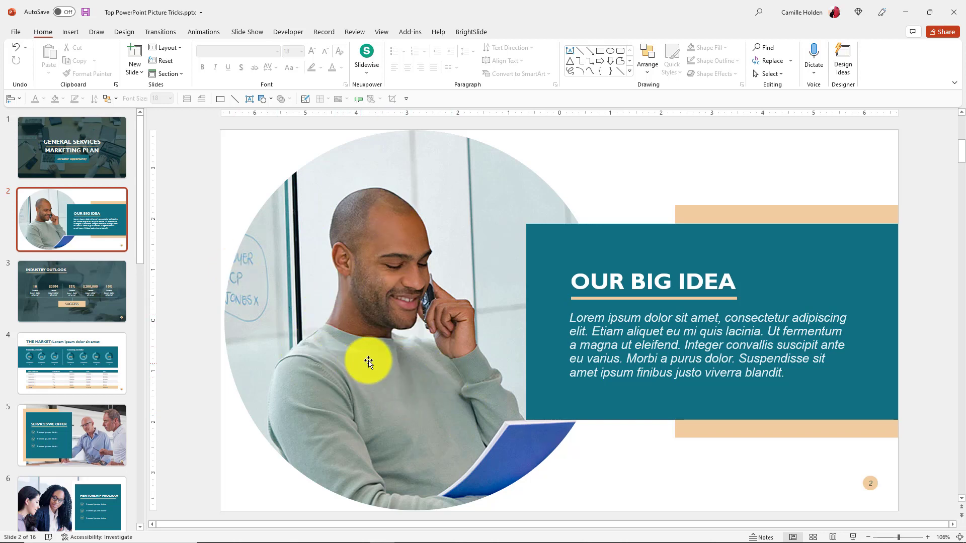
# Nudge the circular photo left, then reselect it and browse the aspect-ratio crop presets.
pyautogui.click(468, 343)
pyautogui.moveTo(459, 338); pyautogui.dragTo(444, 345)
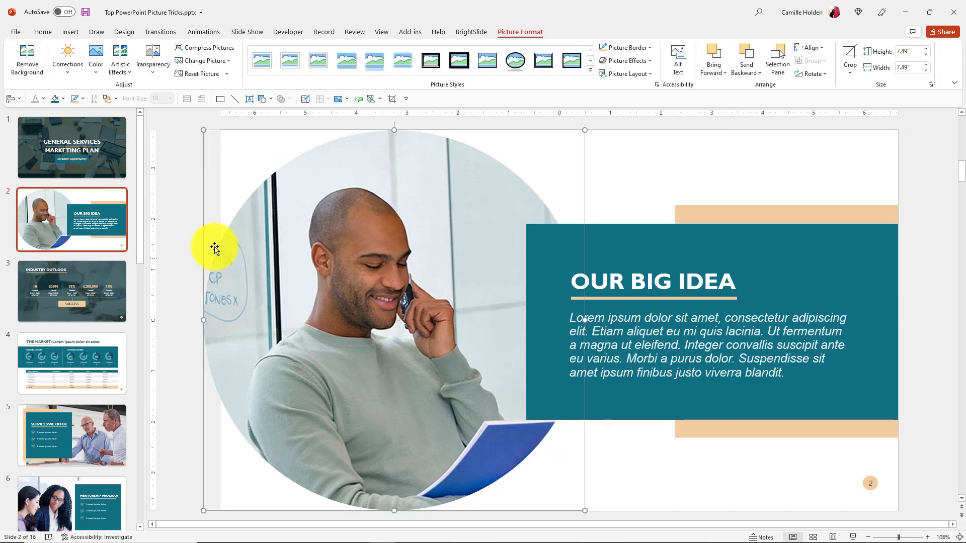
pyautogui.click(222, 192)
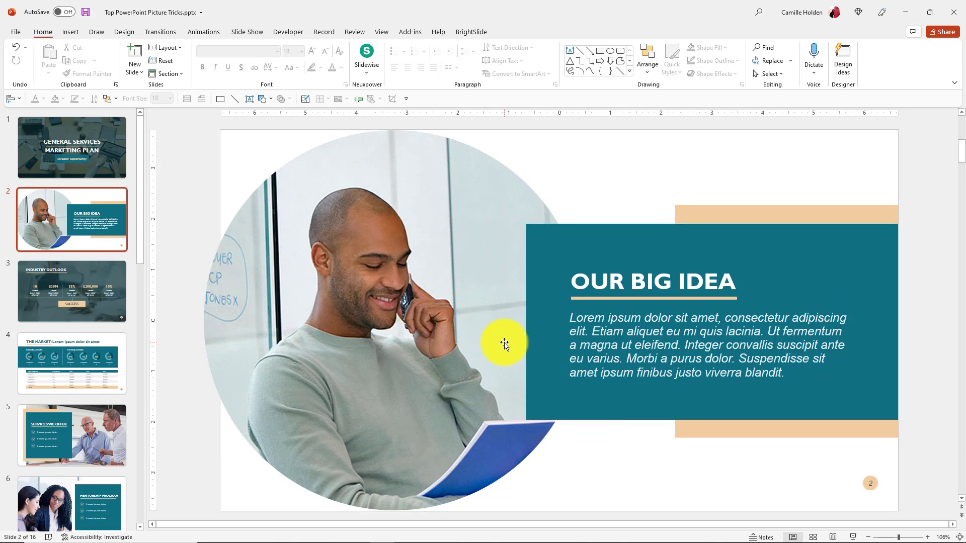
pyautogui.click(505, 344)
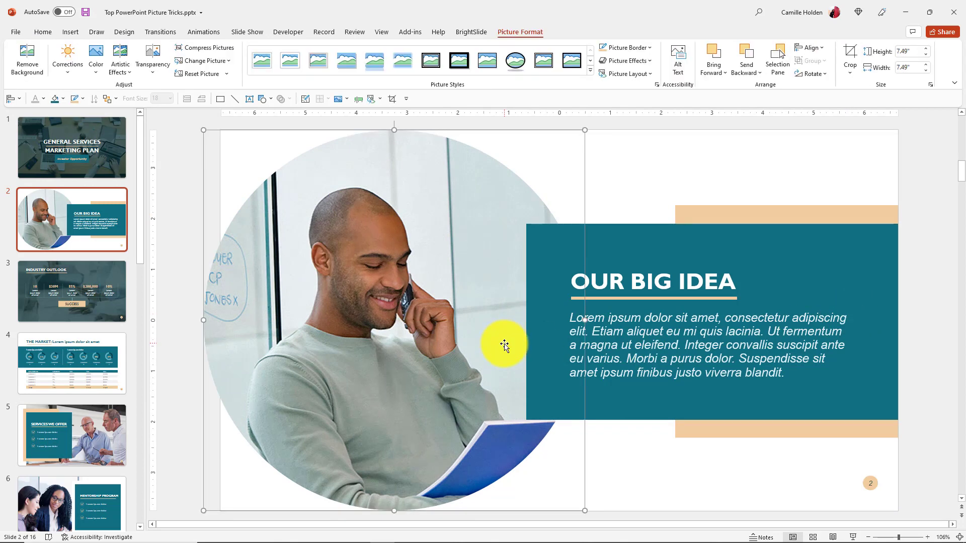
pyautogui.click(854, 79)
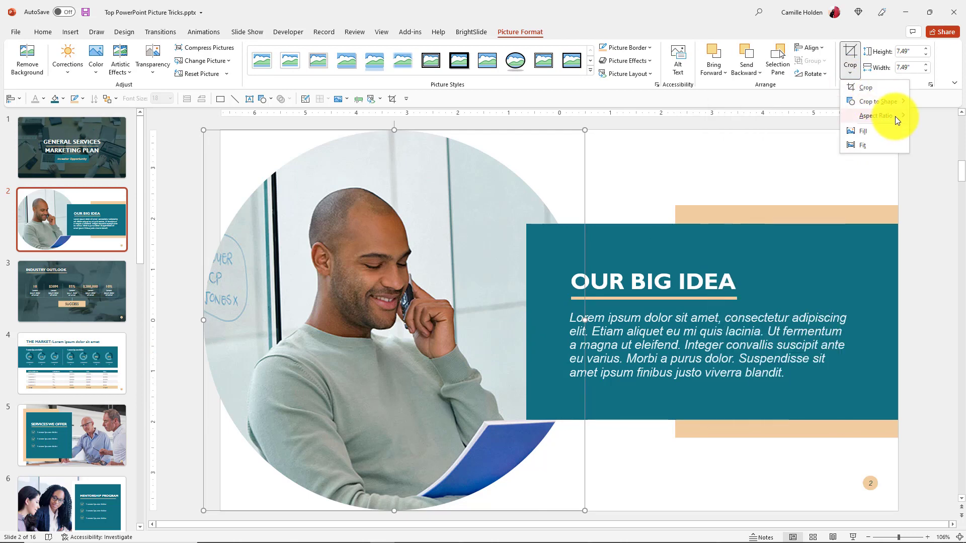
pyautogui.click(766, 176)
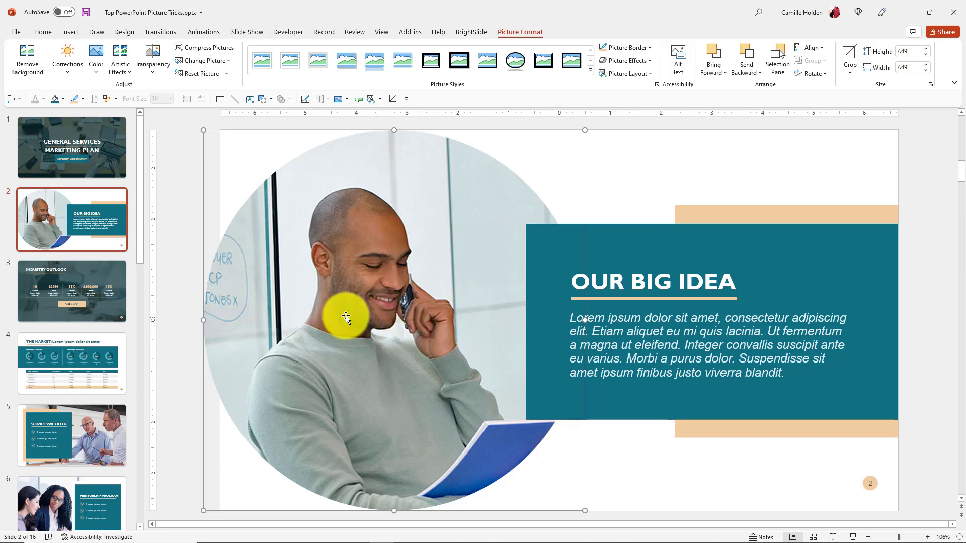
# Undo the circle crop and widen the rectangular photo to 9.81 inches.
pyautogui.hotkey('ctrl', 'z')
pyautogui.hotkey('ctrl', 'z')
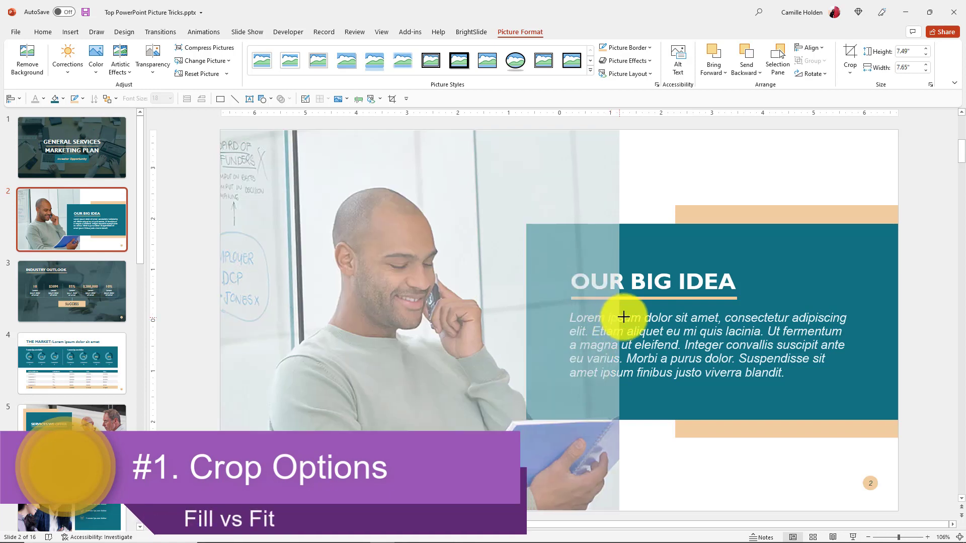
pyautogui.moveTo(624, 317); pyautogui.dragTo(719, 308)
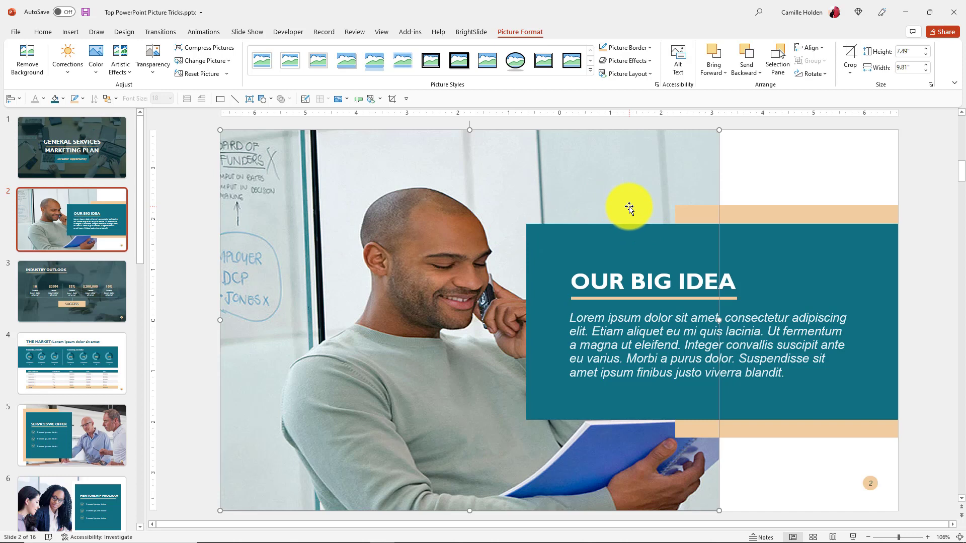
pyautogui.click(845, 76)
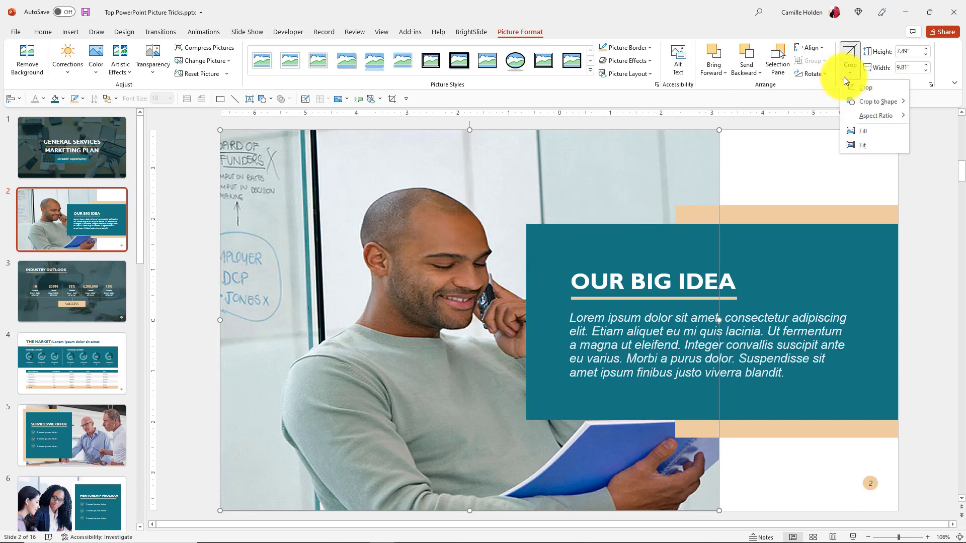
pyautogui.click(879, 131)
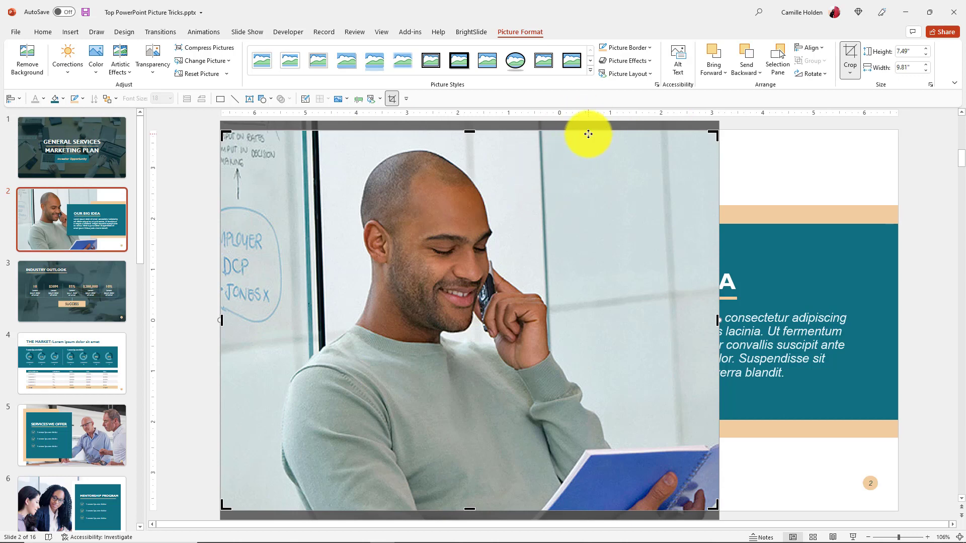
pyautogui.click(824, 159)
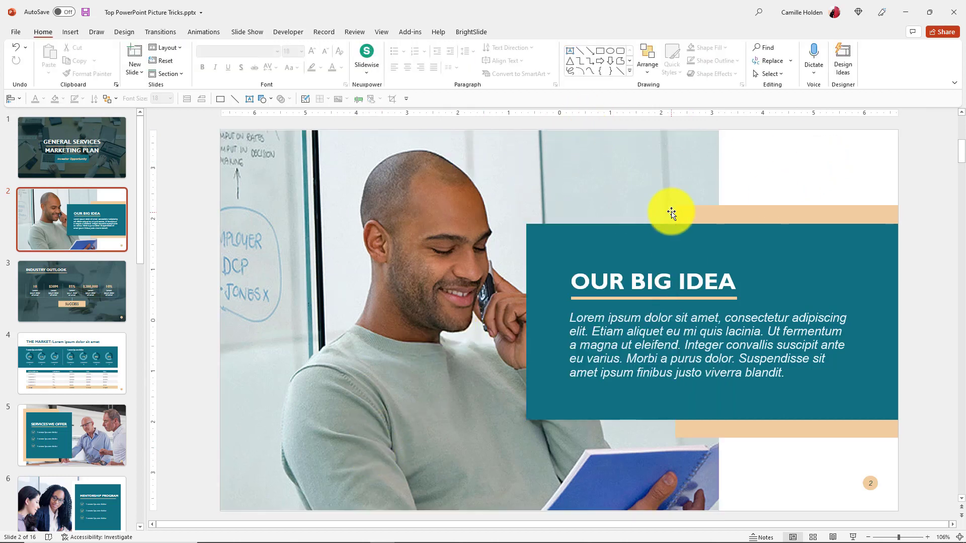
pyautogui.hotkey('ctrl', 'z')
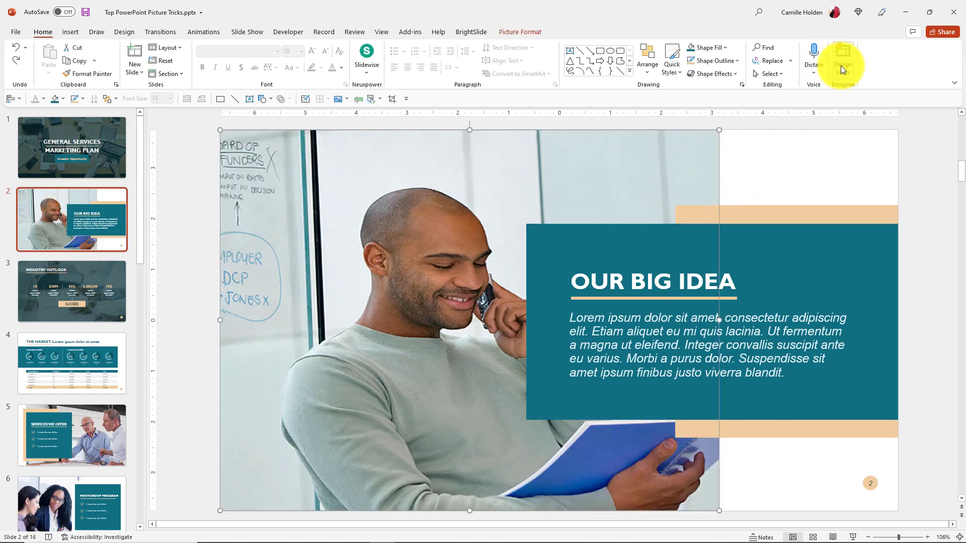
# Apply Crop Fit, then Crop Fill so the photo fills its frame, and reselect it for cropping.
pyautogui.click(520, 32)
pyautogui.click(850, 72)
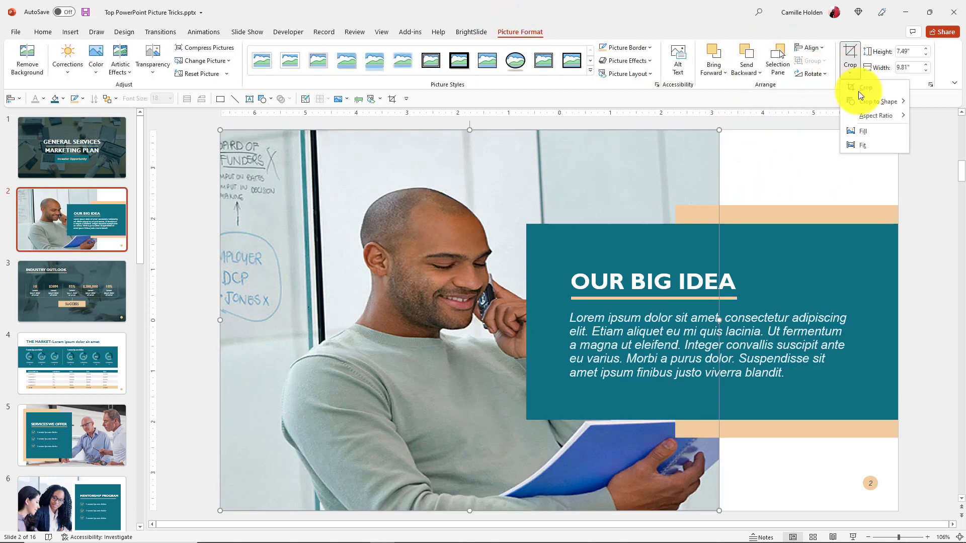
pyautogui.click(877, 145)
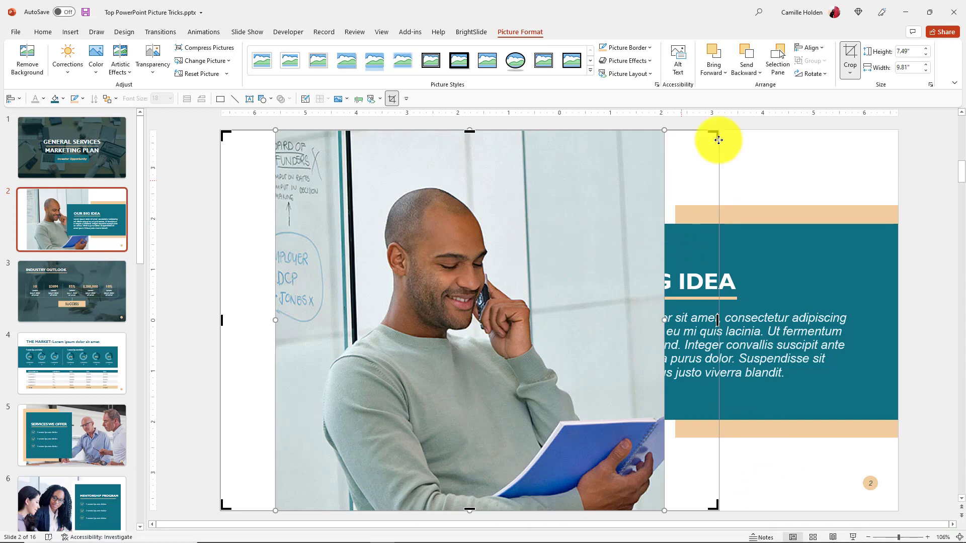
pyautogui.click(850, 73)
pyautogui.click(885, 132)
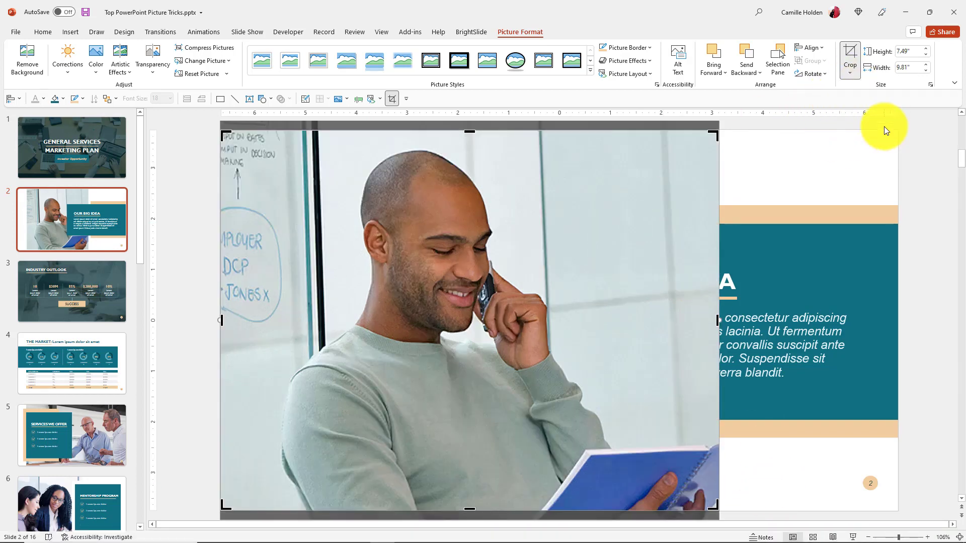
pyautogui.click(777, 152)
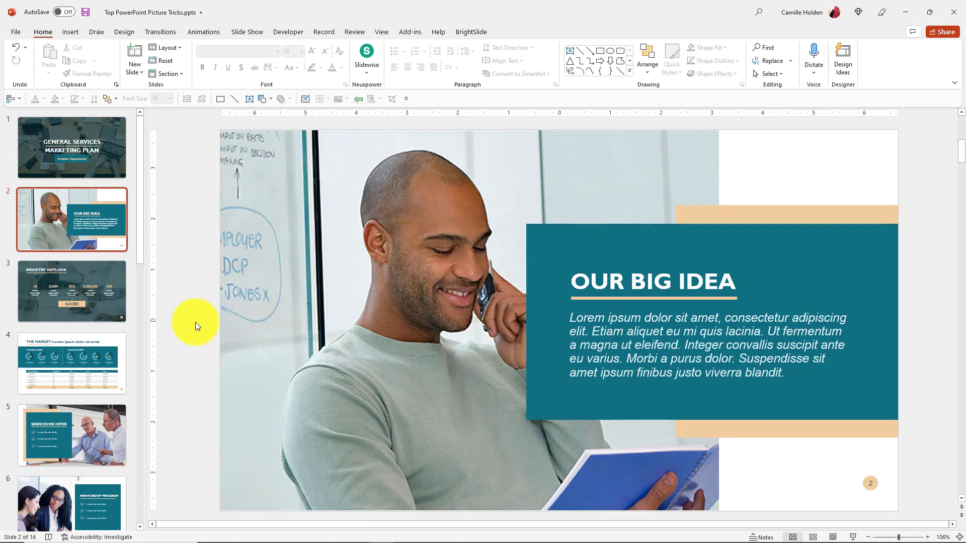
pyautogui.click(552, 156)
pyautogui.click(849, 76)
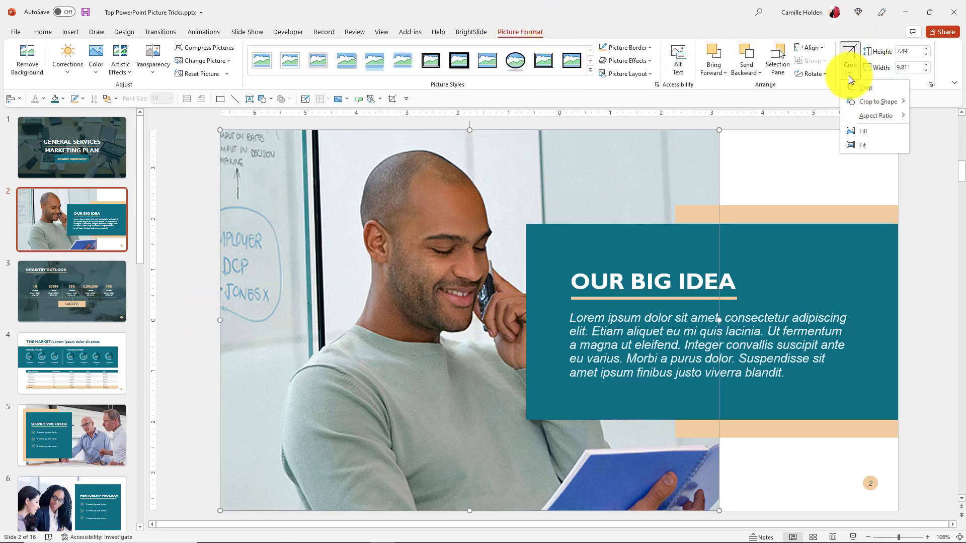
# Open Format Picture's Crop section showing the 9.81" × 9.61" image and 9.81" × 7.49" crop.
pyautogui.click(845, 70)
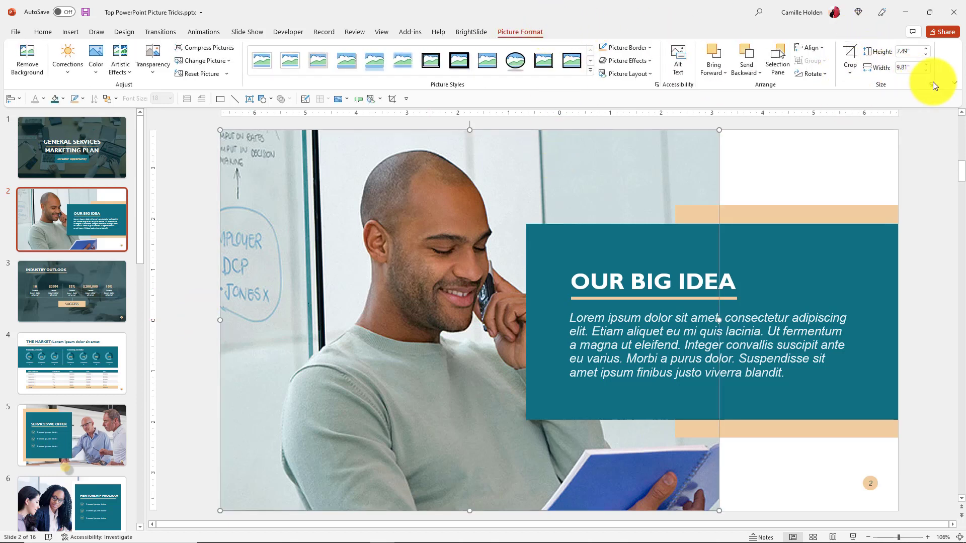
pyautogui.click(931, 84)
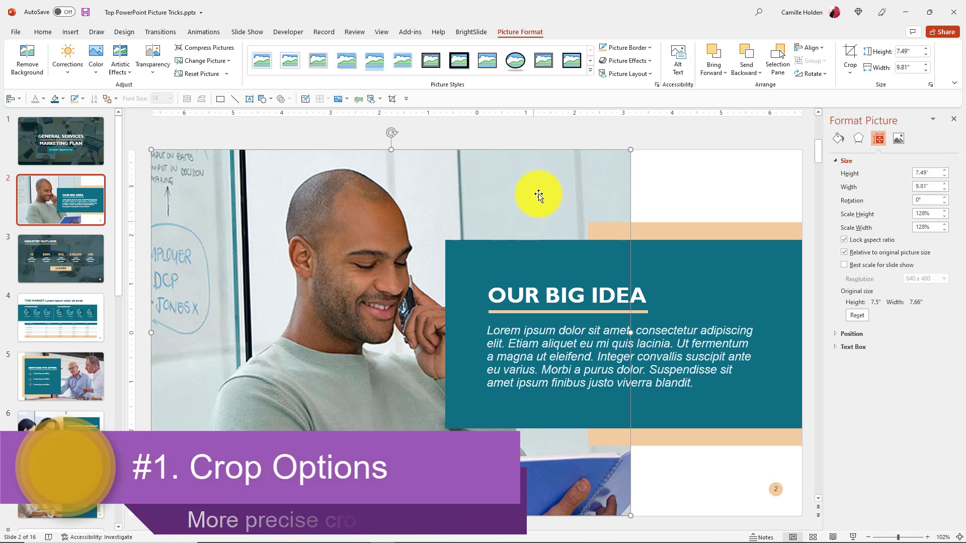
pyautogui.click(898, 137)
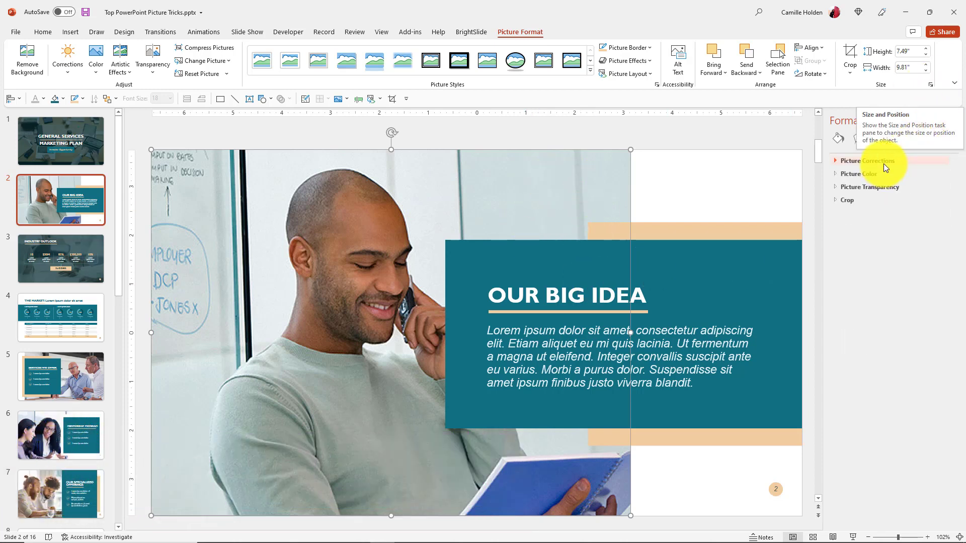
pyautogui.click(854, 201)
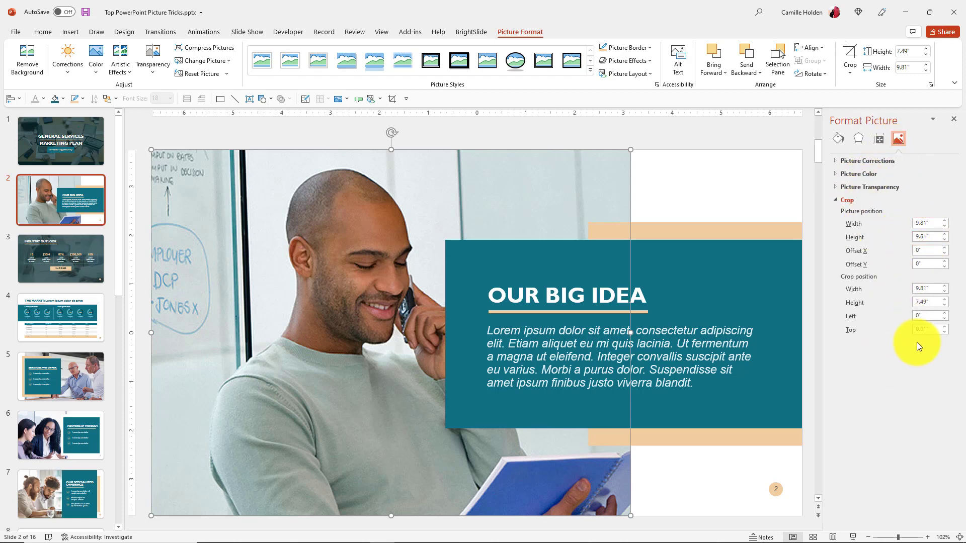
# Set the crop width to 9.8 inches and keep the horizontal offset at 0.
pyautogui.click(928, 286)
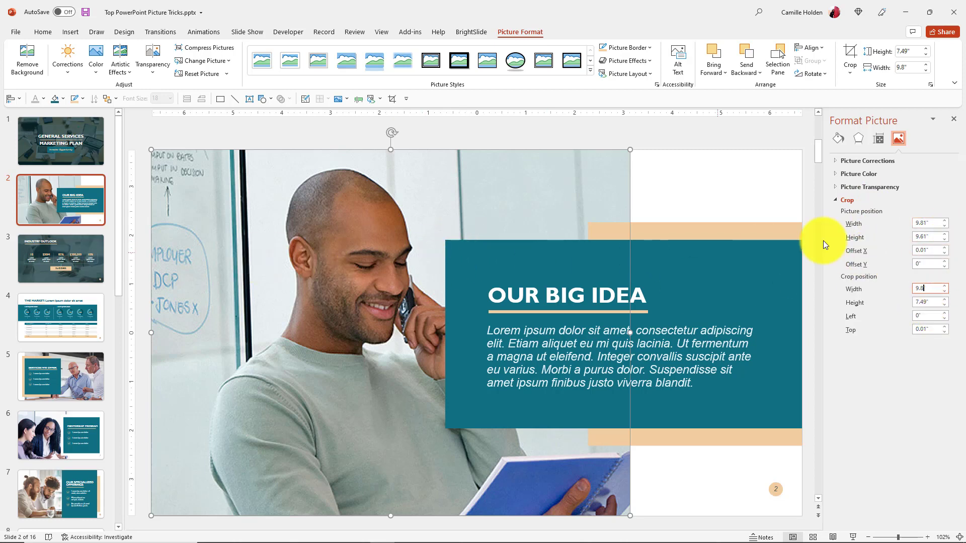
pyautogui.click(945, 248)
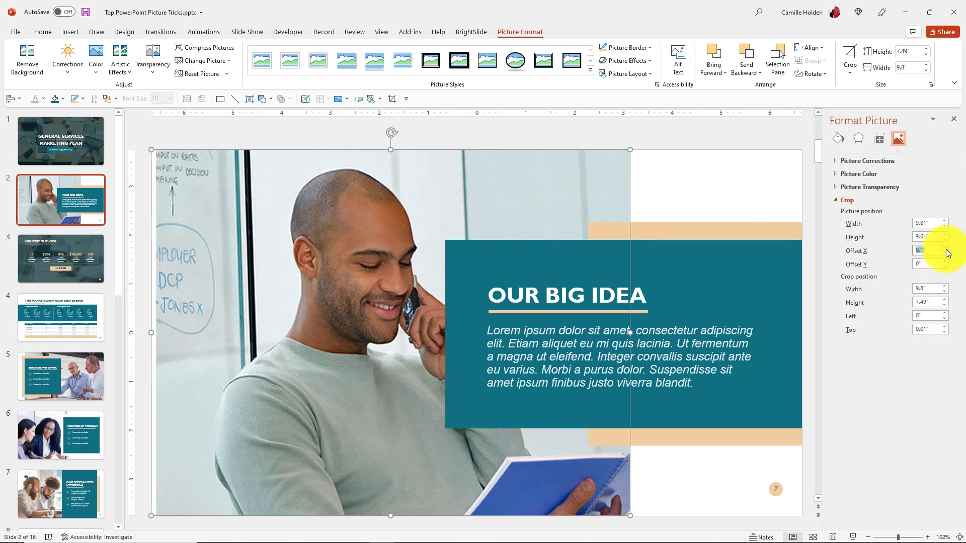
pyautogui.click(945, 253)
pyautogui.click(946, 254)
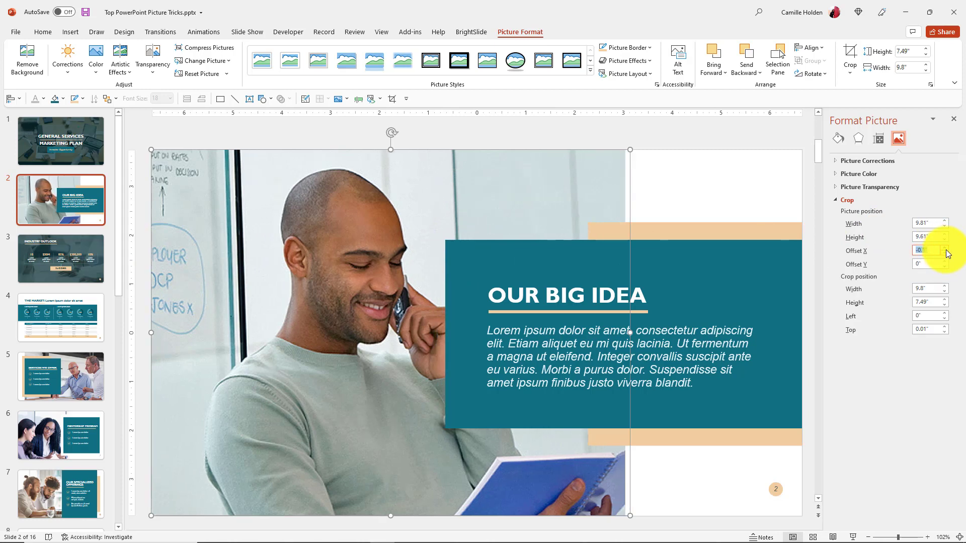
pyautogui.click(945, 249)
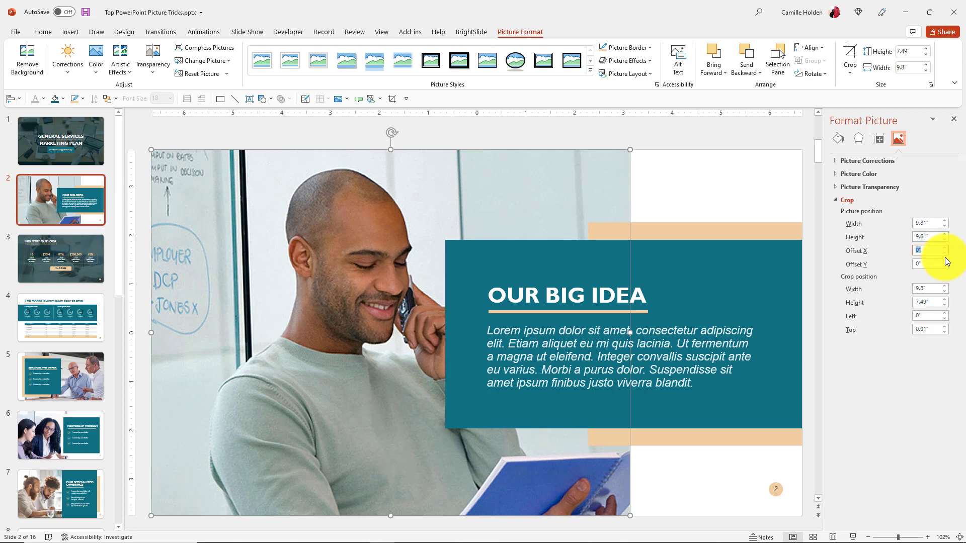
# Raise Offset Y three notches to move the image down and reveal the whiteboard heading.
pyautogui.click(946, 261)
pyautogui.click(946, 261)
pyautogui.click(945, 262)
pyautogui.click(946, 261)
pyautogui.click(945, 261)
pyautogui.click(946, 261)
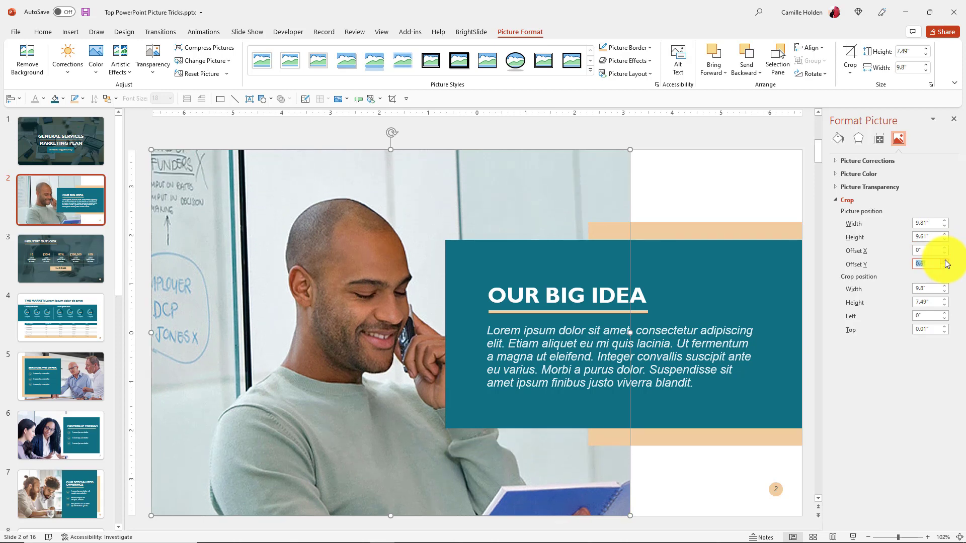